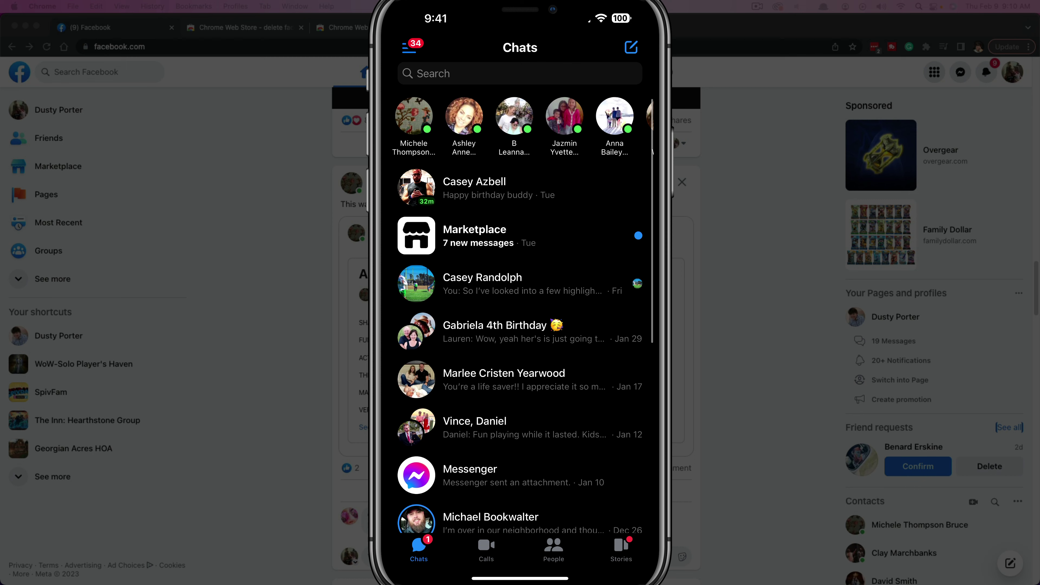
- Open the Chats panel from the Facebook header to list recent Messenger conversations
scroll(520, 311, "down", 2)
scroll(520, 311, "up", 2)
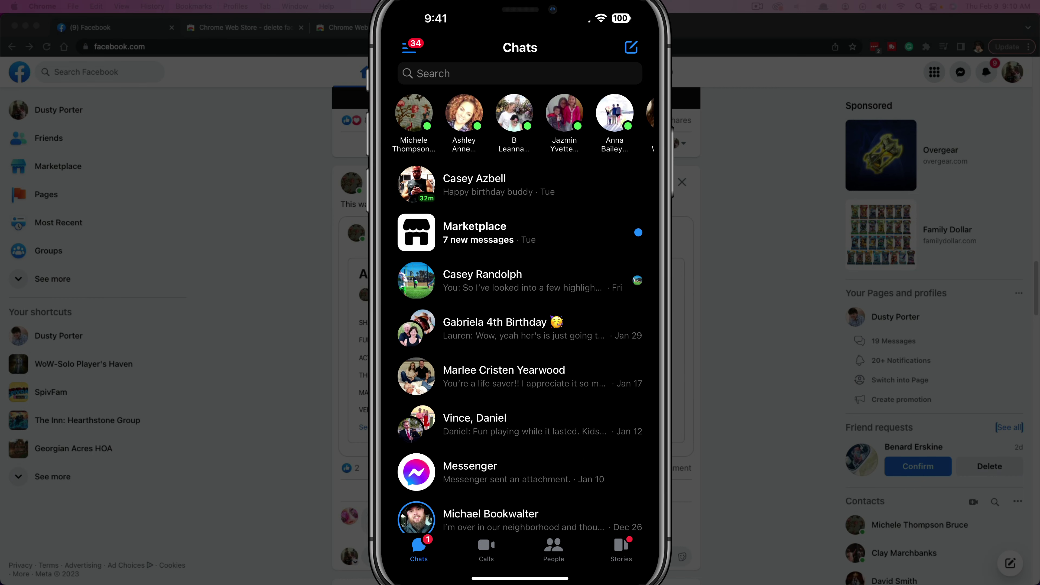
scroll(520, 312, "down", 5)
scroll(520, 312, "up", 5)
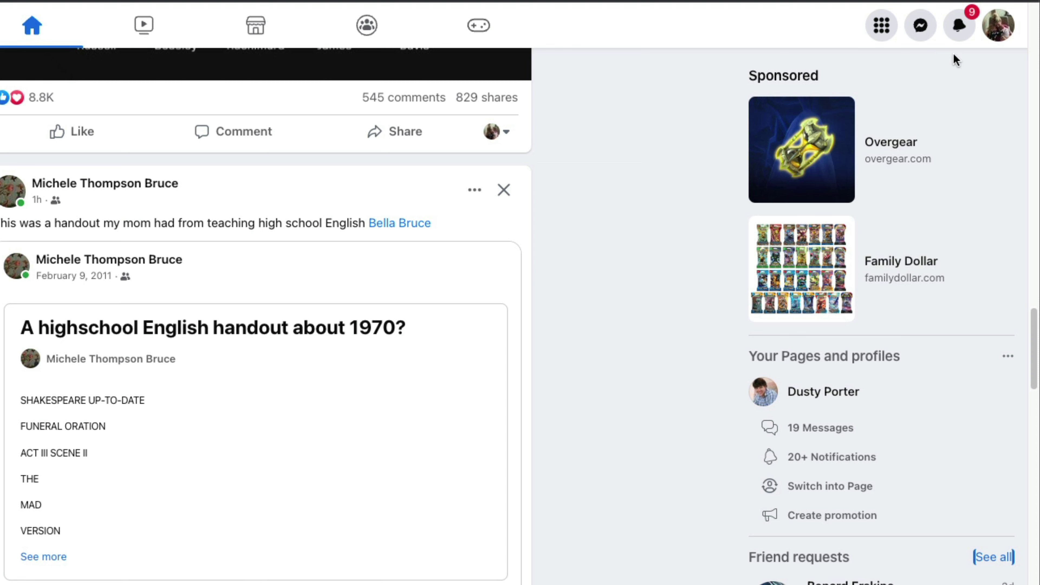
left_click(922, 29)
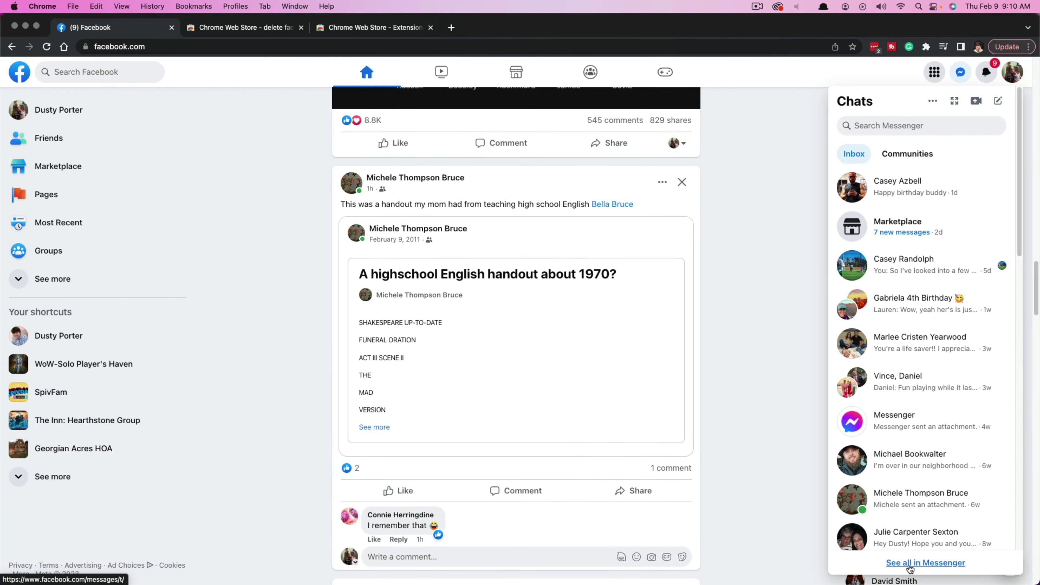
left_click(913, 566)
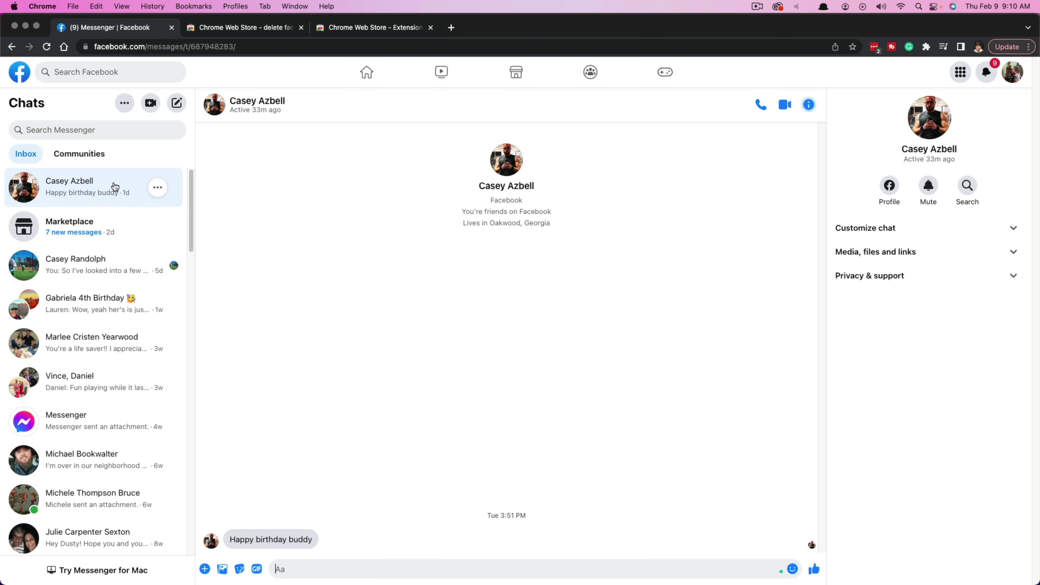
left_click(158, 188)
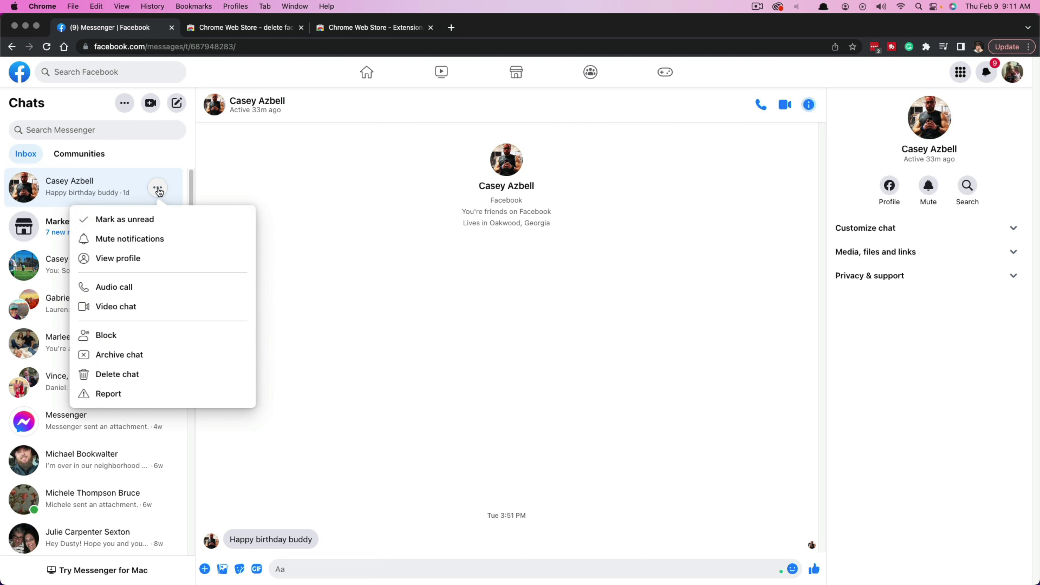
left_click(159, 151)
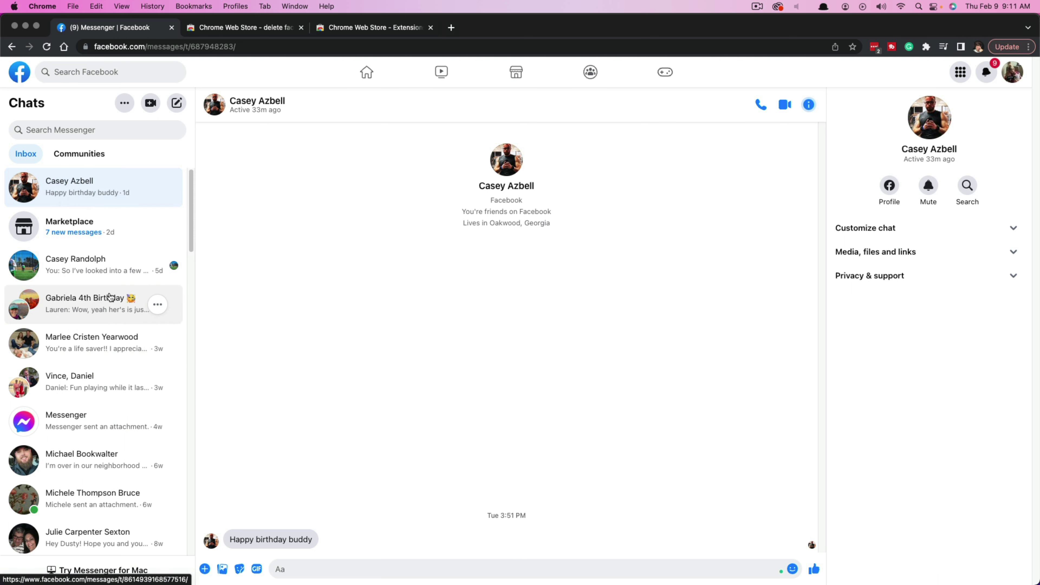
left_click(125, 104)
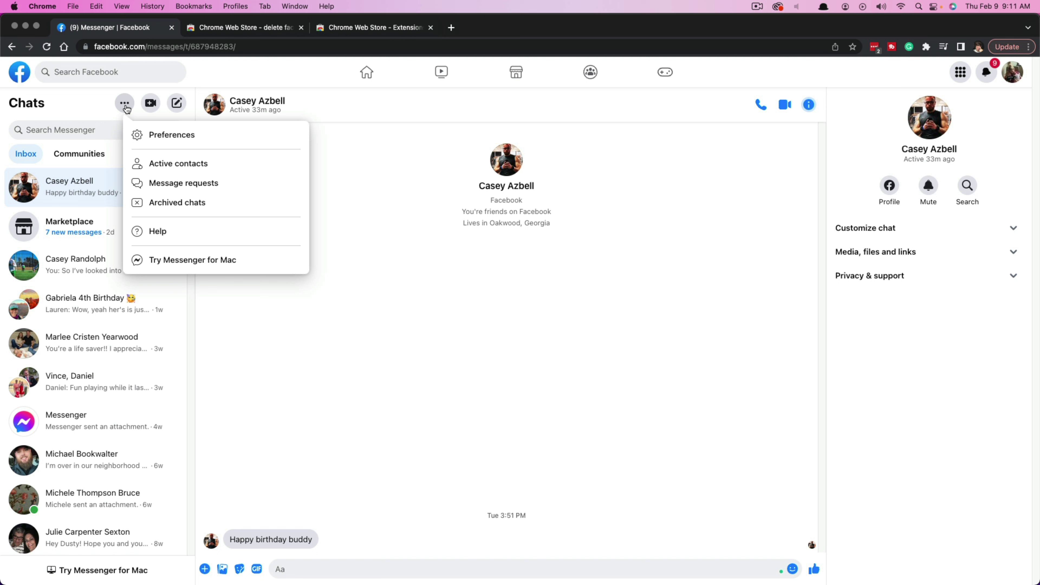
left_click(102, 114)
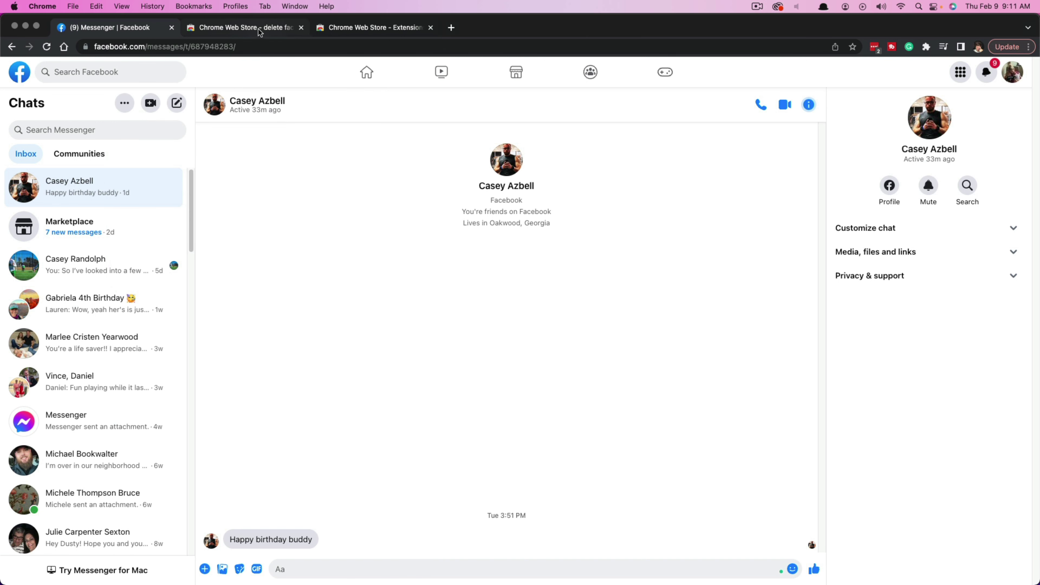
- Search Google for 'Chrome Web store' in a new tab and open the Chrome Web Store result
left_click_drag(347, 28, 207, 47)
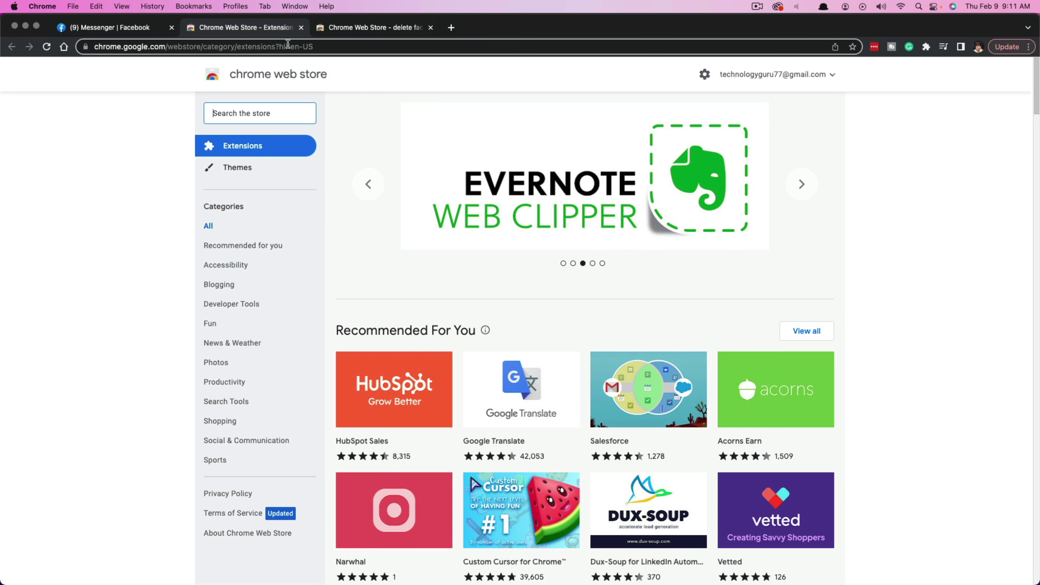
left_click(451, 27)
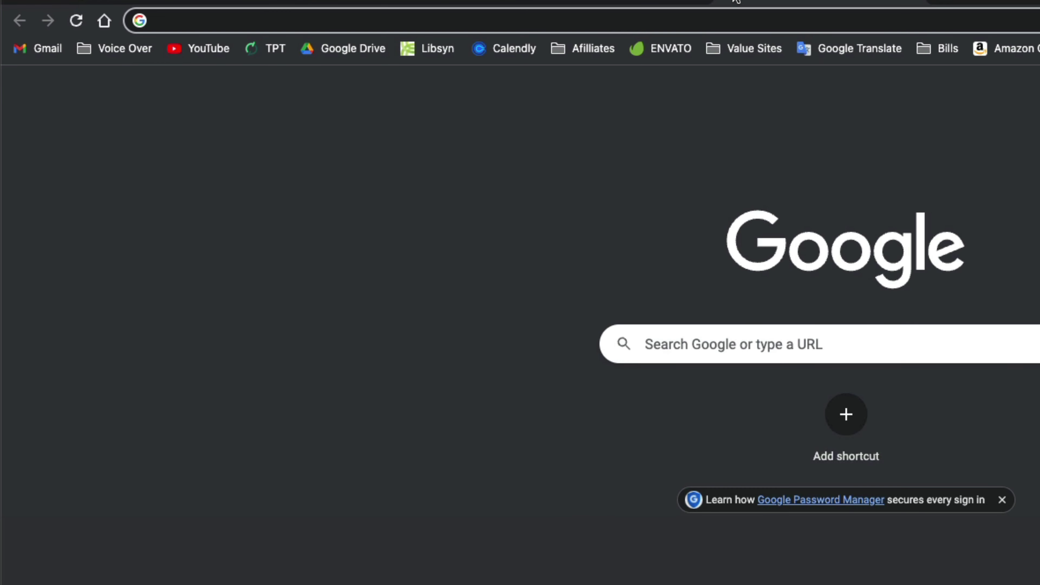
type("Chrome ")
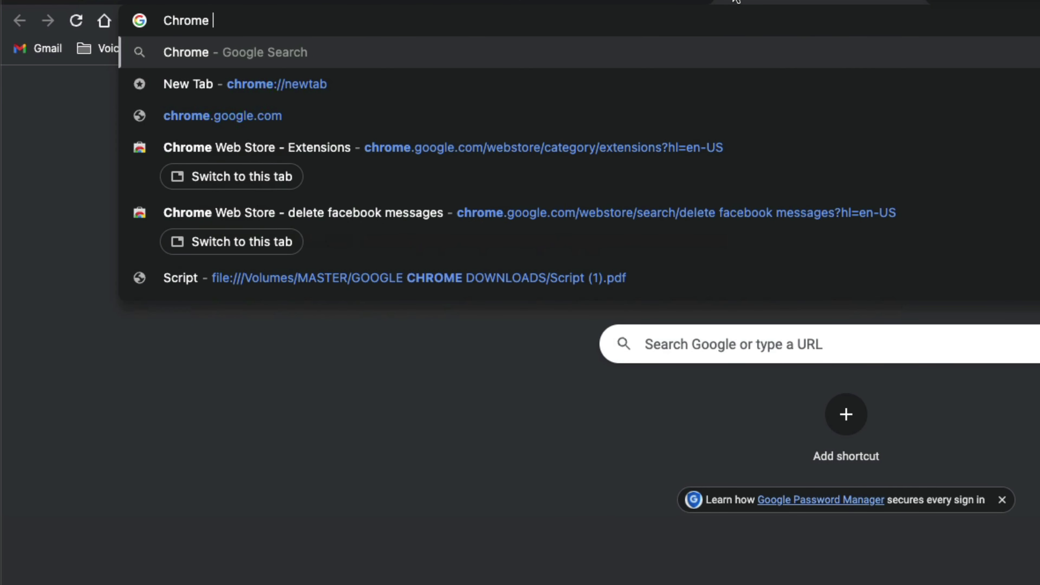
type("Web store")
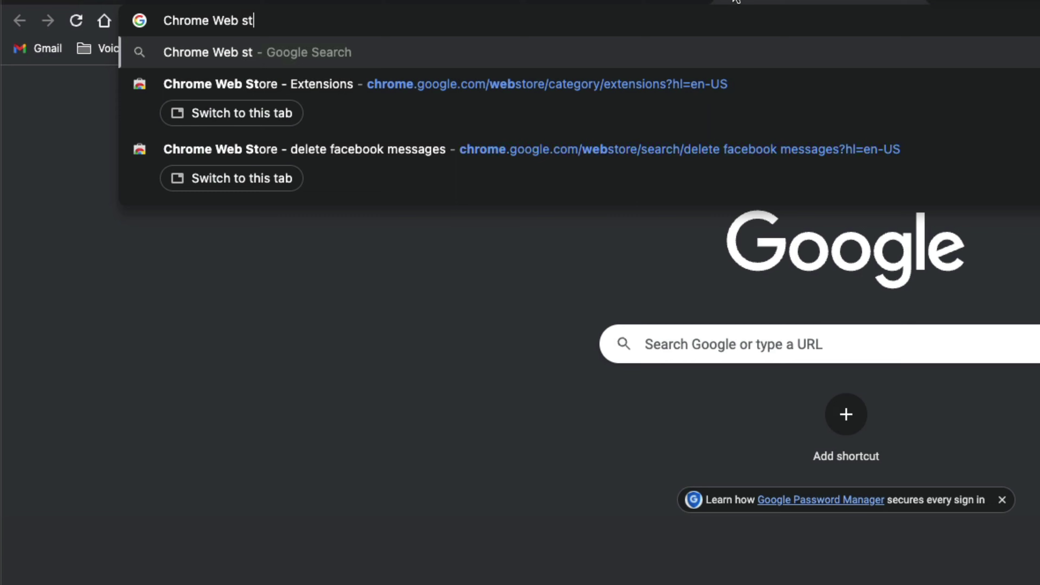
key("Return")
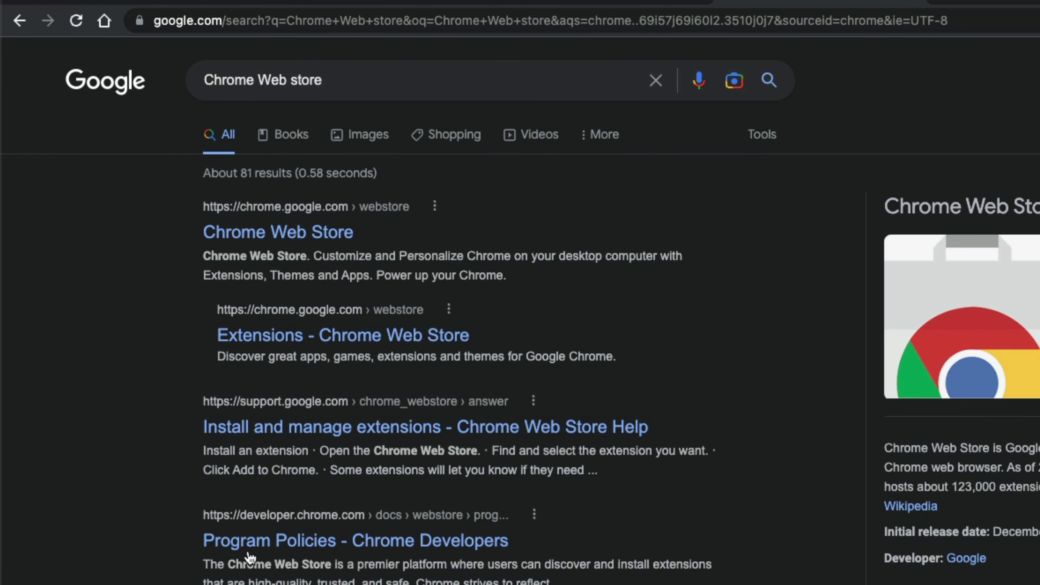
left_click(295, 237)
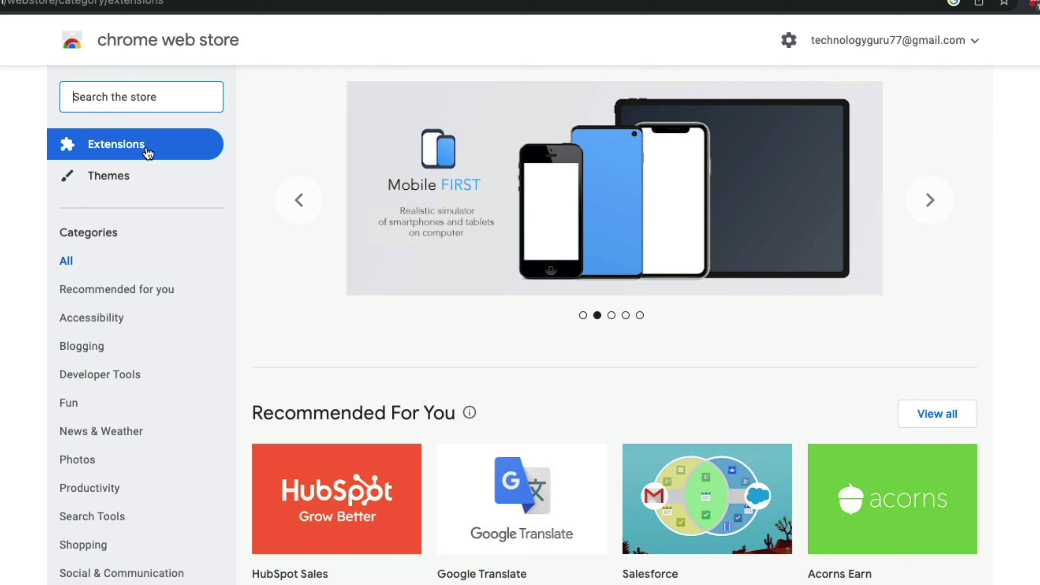
- Search the store for 'delete facebook messages' and open the 'Delete All Messages on Facebook™' extension page
left_click(162, 147)
left_click(117, 97)
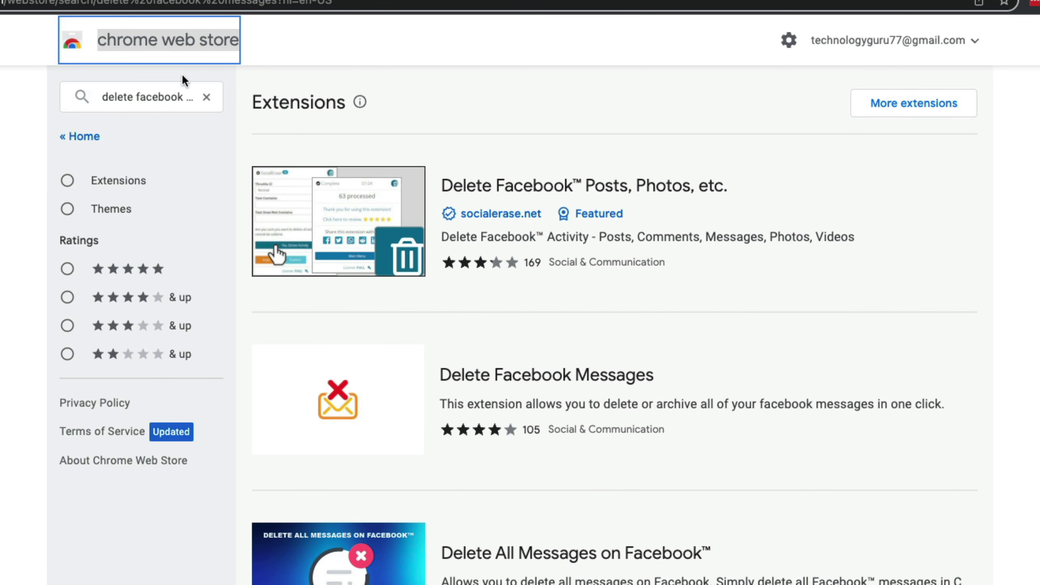
left_click(149, 102)
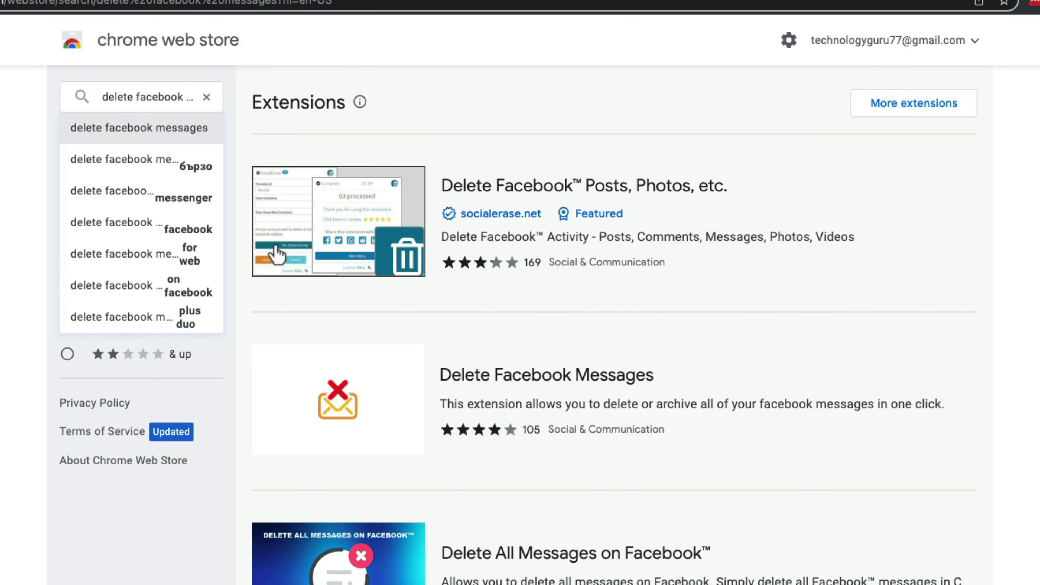
key("Escape")
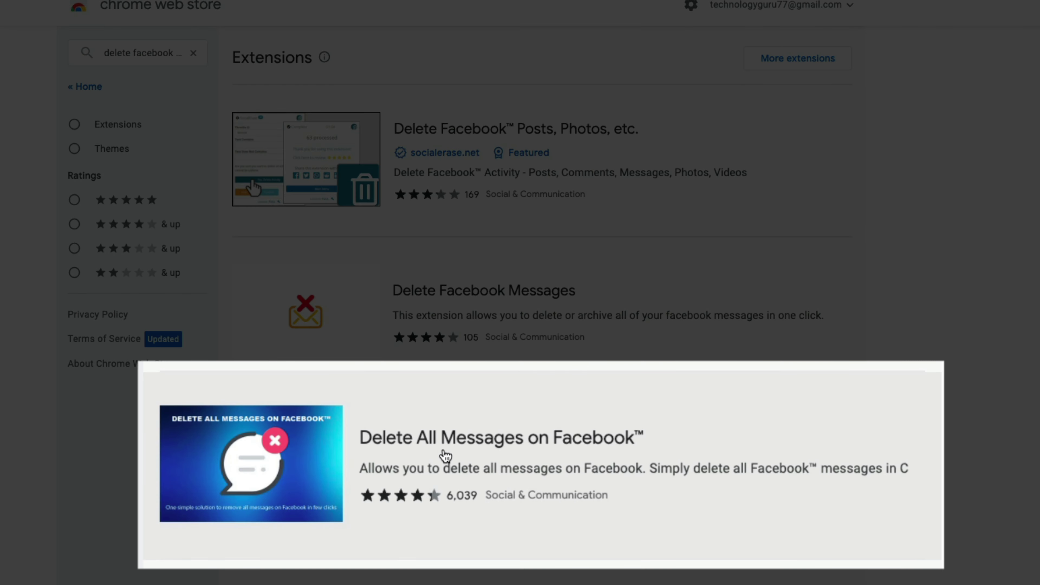
left_click(318, 467)
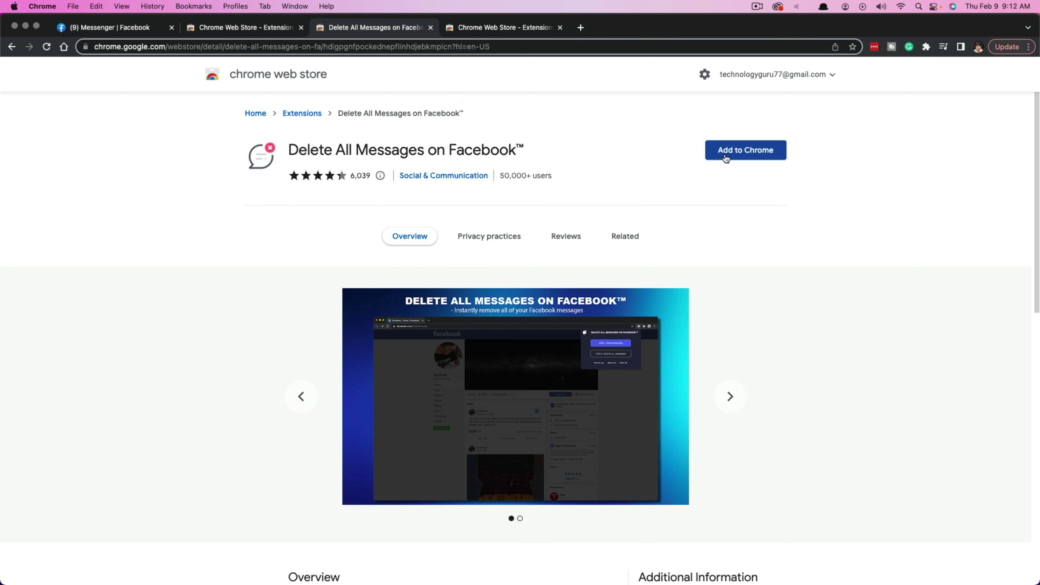
- Add 'Delete All Messages on Facebook™' to Chrome, confirm it, and dismiss the added notice
left_click(747, 158)
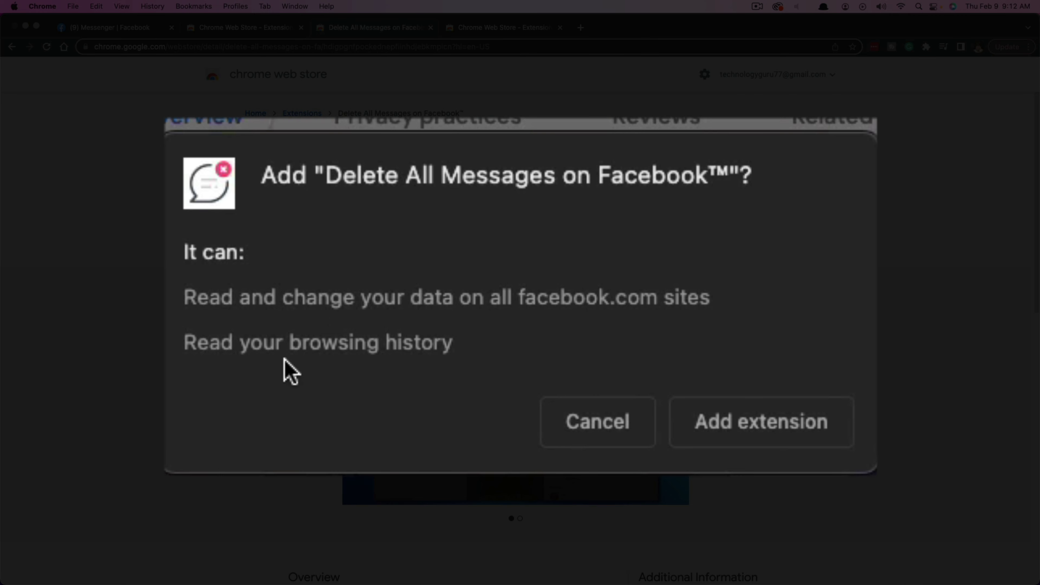
left_click(807, 429)
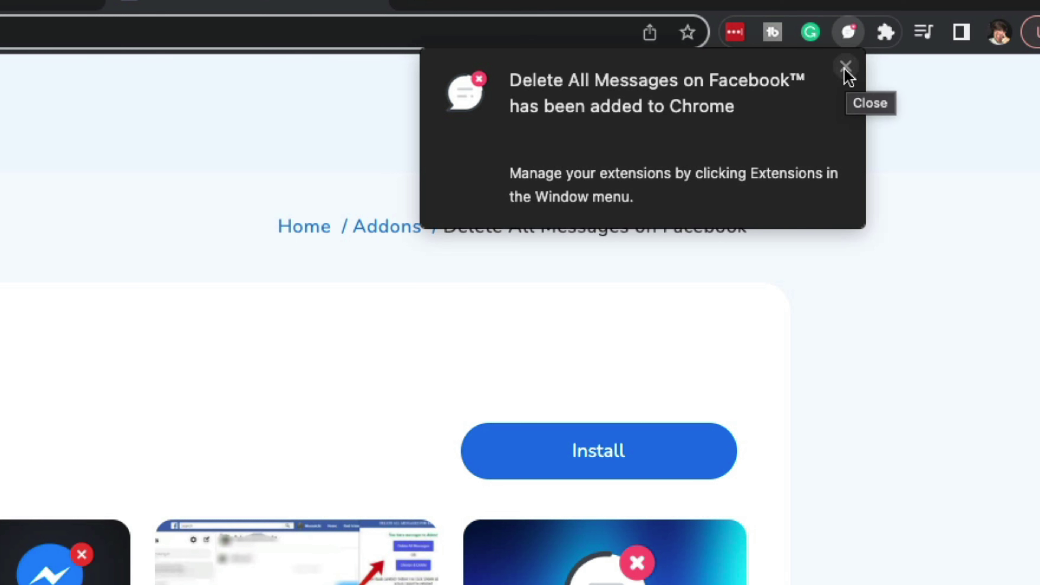
left_click(846, 68)
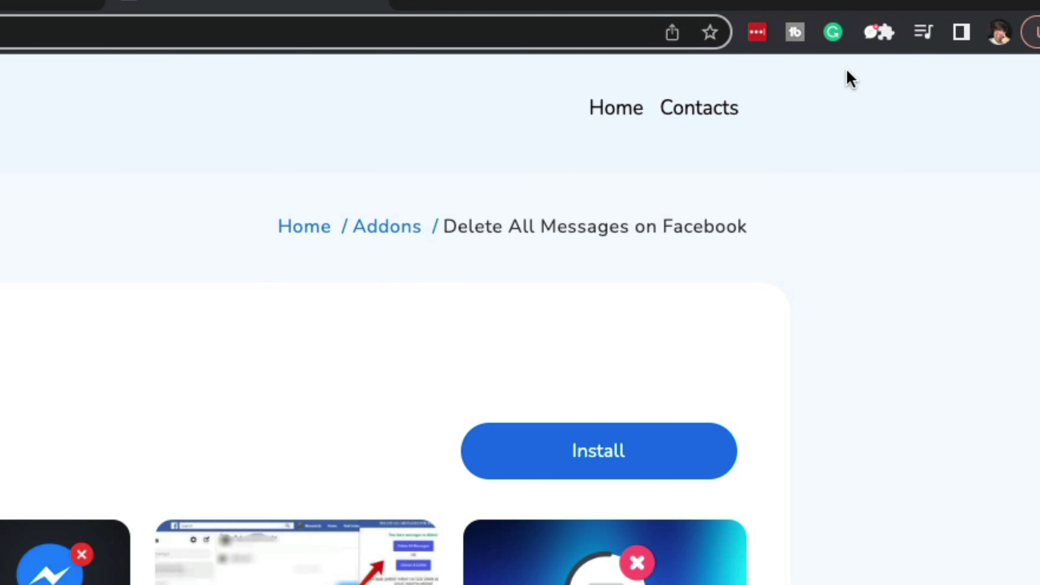
- Pin 'Delete All Messages on Facebook™' to the toolbar from the Extensions menu
left_click(886, 39)
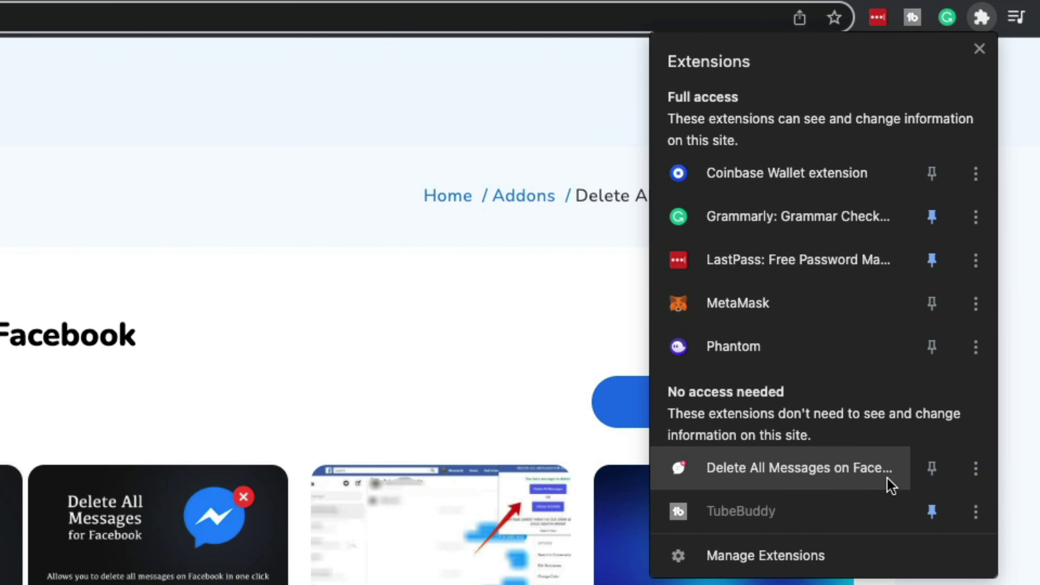
left_click(932, 469)
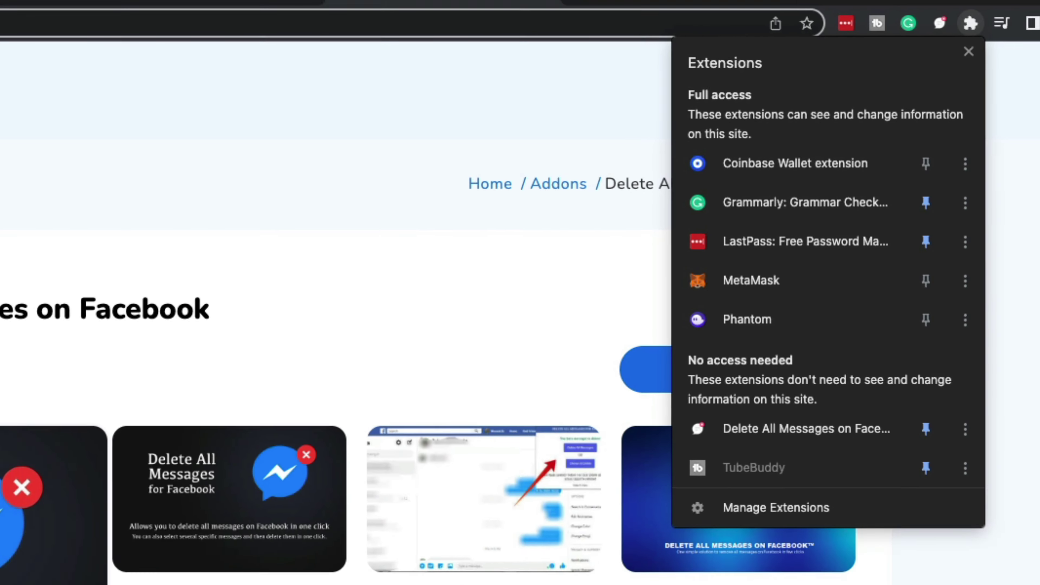
- Go back to the Messenger tab and launch the pinned Delete All Messages extension panel
left_click(977, 148)
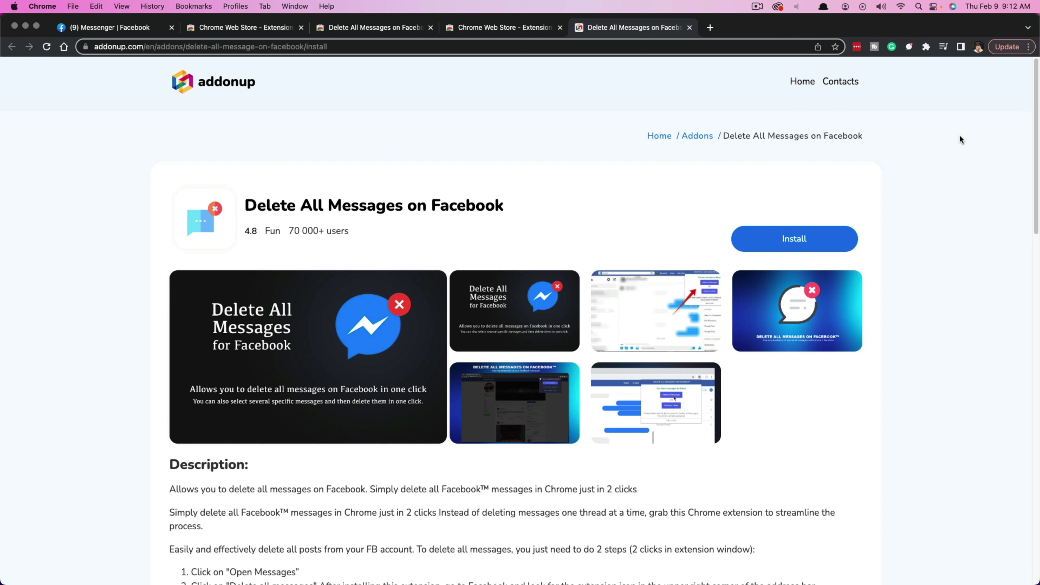
left_click(110, 27)
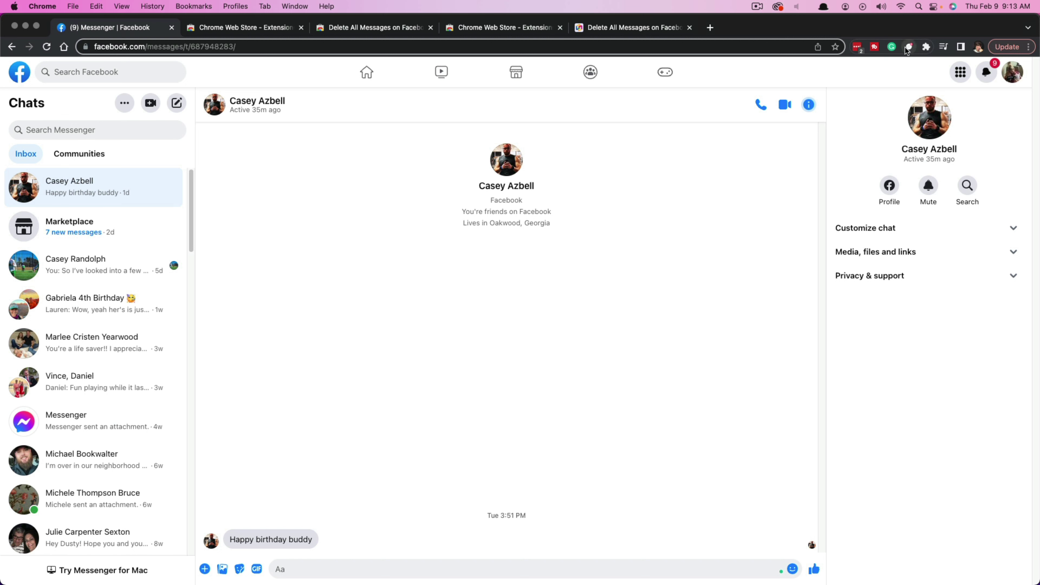
left_click(908, 47)
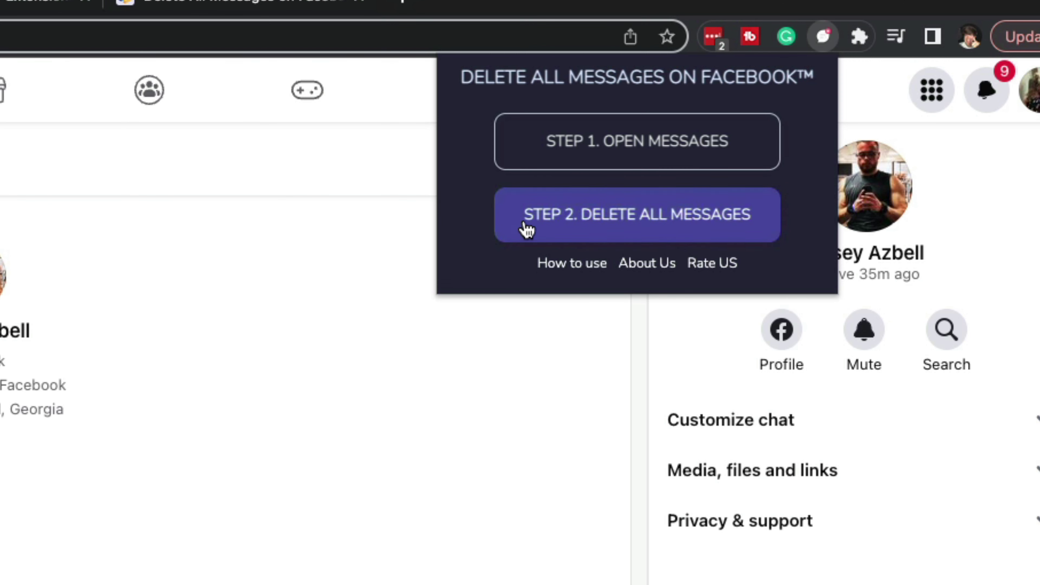
- Choose 'STEP 2. DELETE ALL MESSAGES' in the extension panel to trigger the 'Be careful!' prompt
left_click(583, 231)
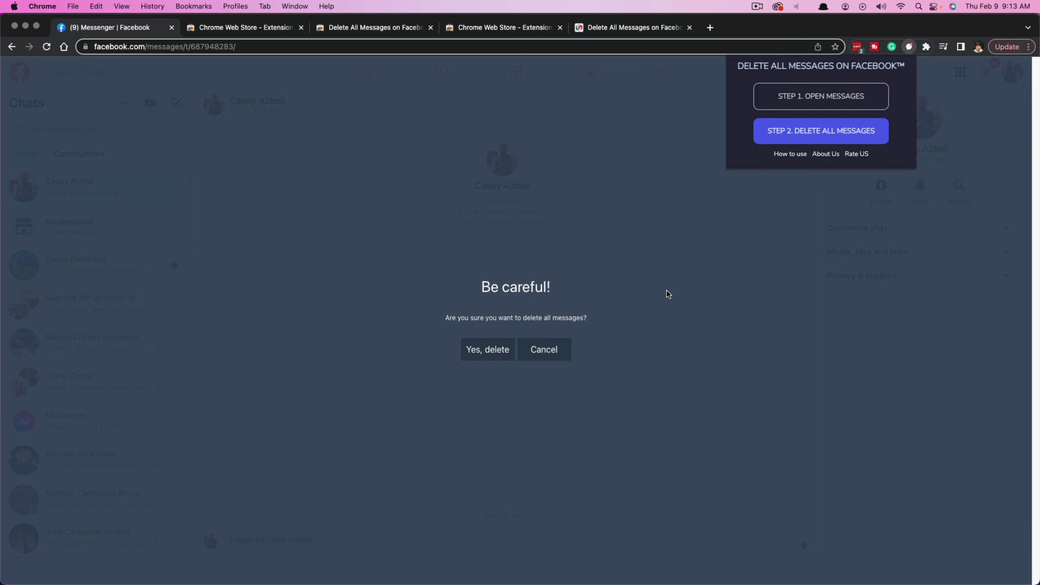
- Dismiss the extension panel and close the Messenger and Chrome Web Store tabs
left_click(561, 356)
left_click(564, 358)
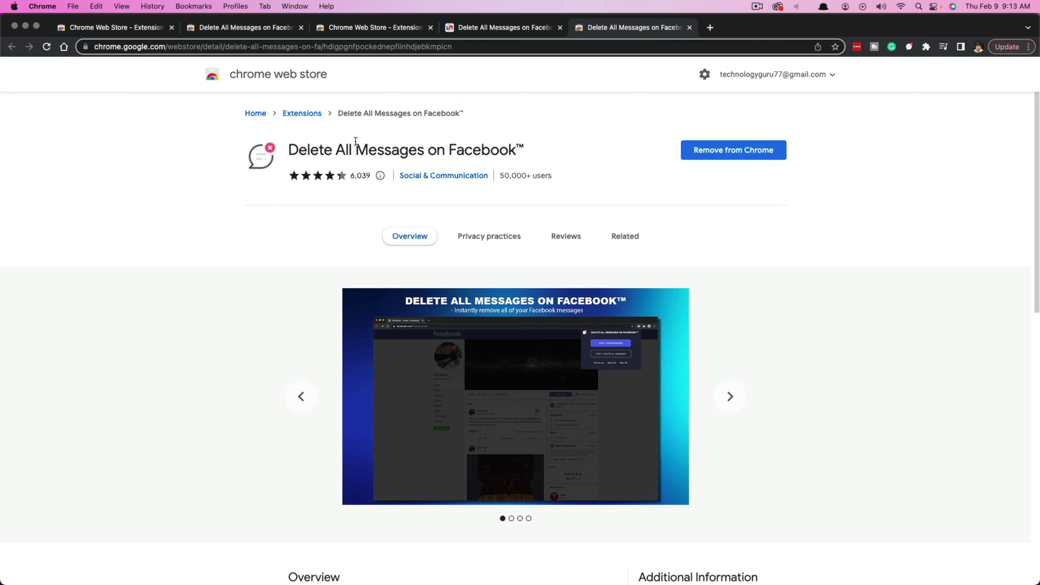
key("super+w")
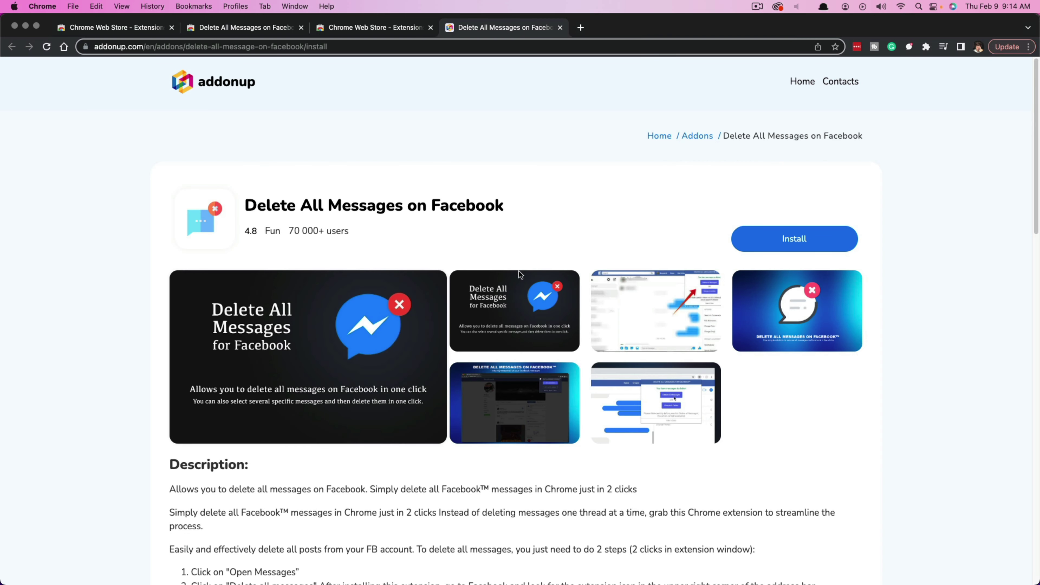